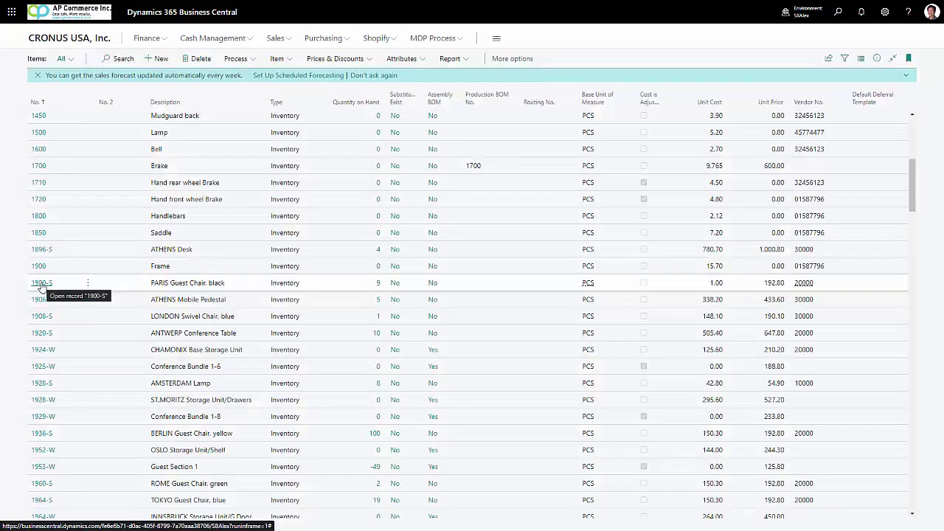
- Open the item card of PARIS Guest Chair, black (1900-S) and bring up the full list of tariff numbers for its Tariff No
left_click(42, 283)
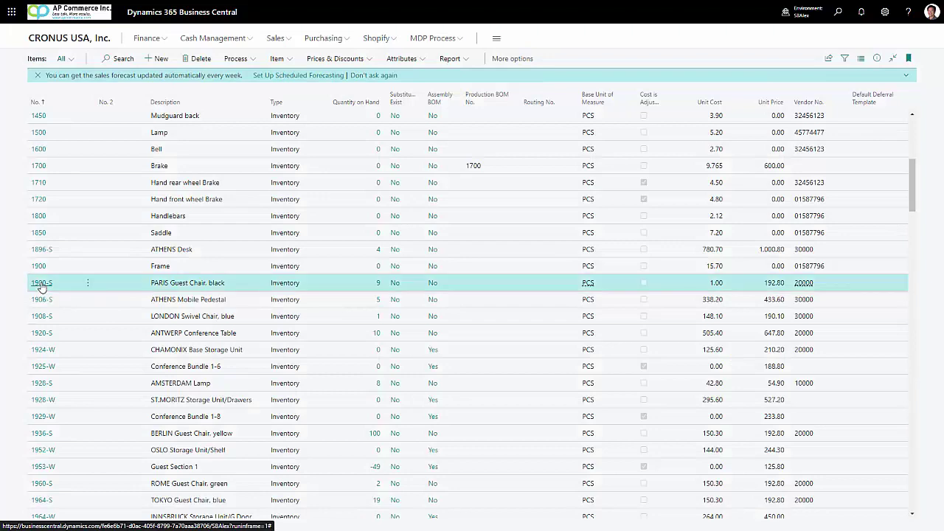
left_click(42, 283)
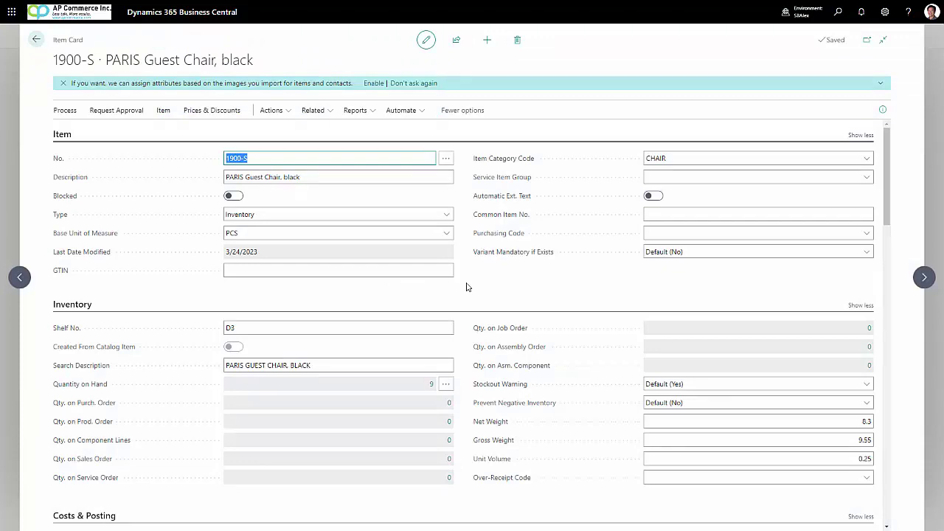
scroll(466, 287, "down", 3)
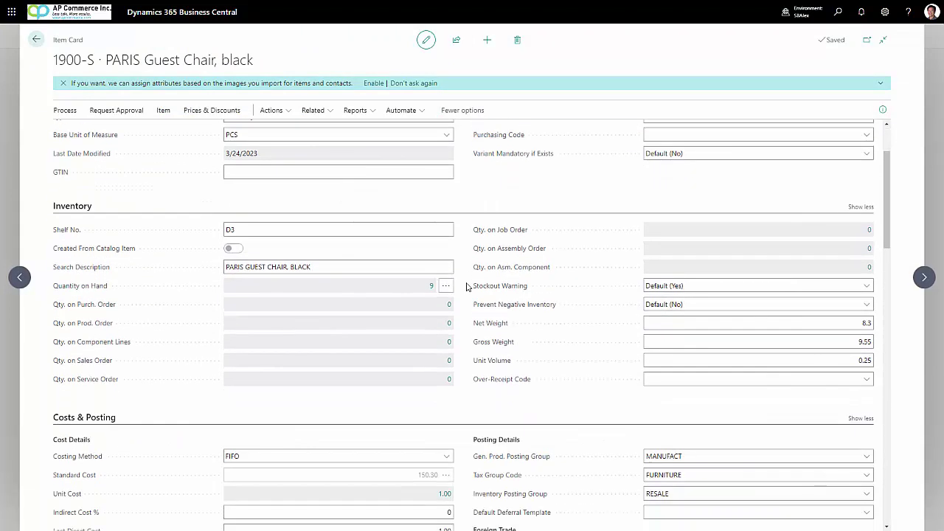
left_click(682, 398)
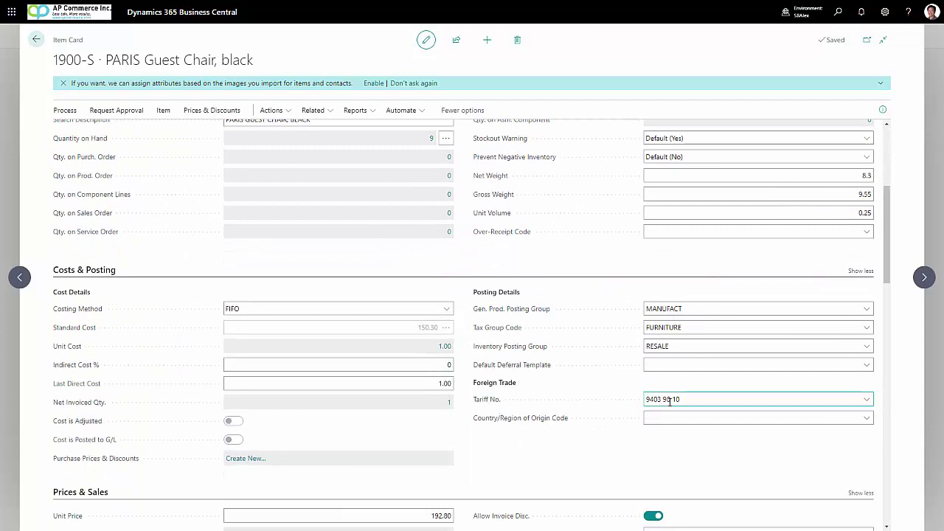
left_click(490, 402)
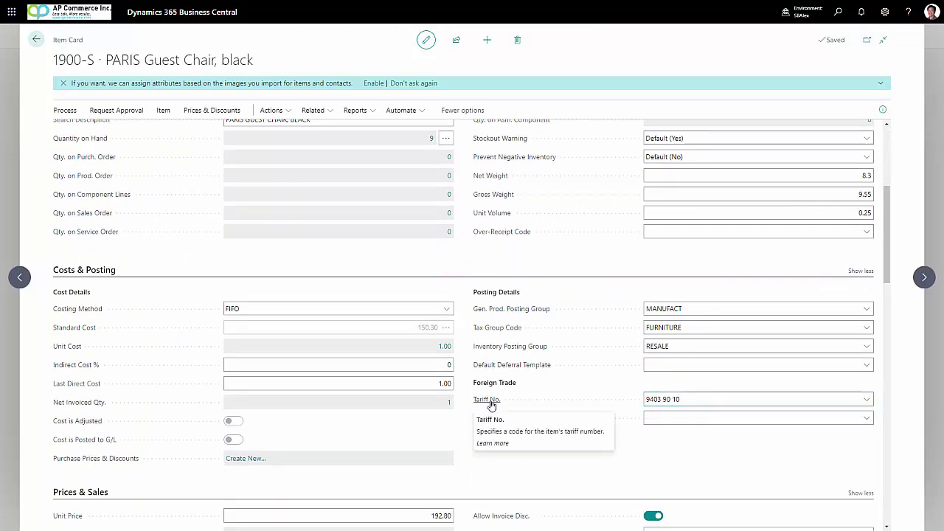
left_click(868, 405)
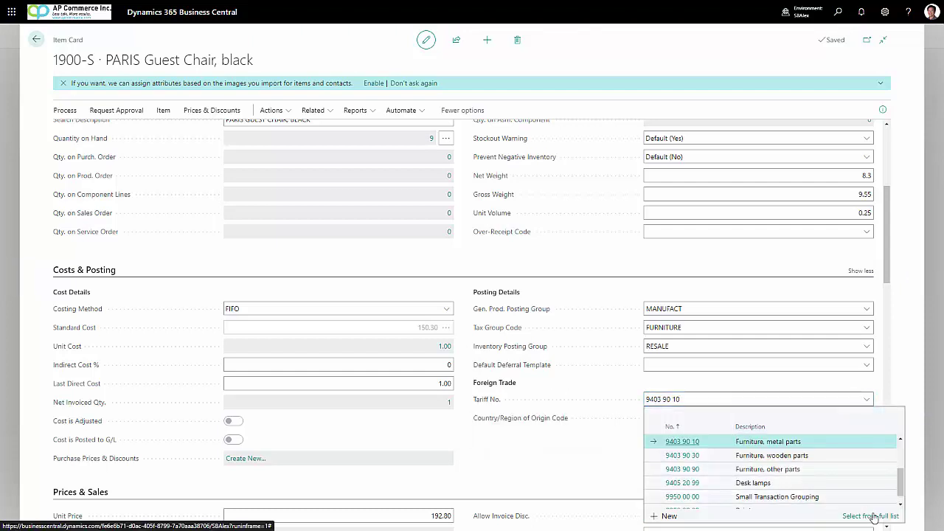
left_click(874, 516)
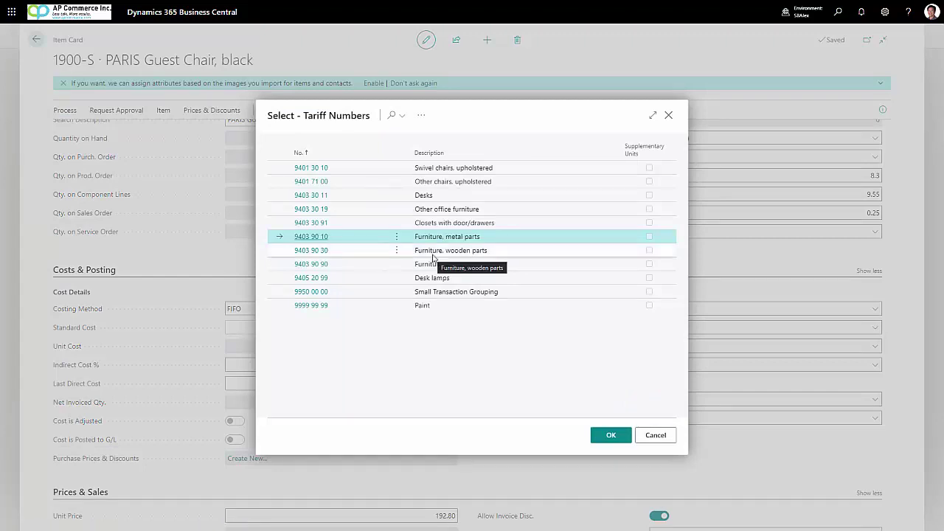
- Examine the duty percentages per country of origin for tariff number 9403 90 10, including the CN line, and return to the tariff list
left_click(421, 115)
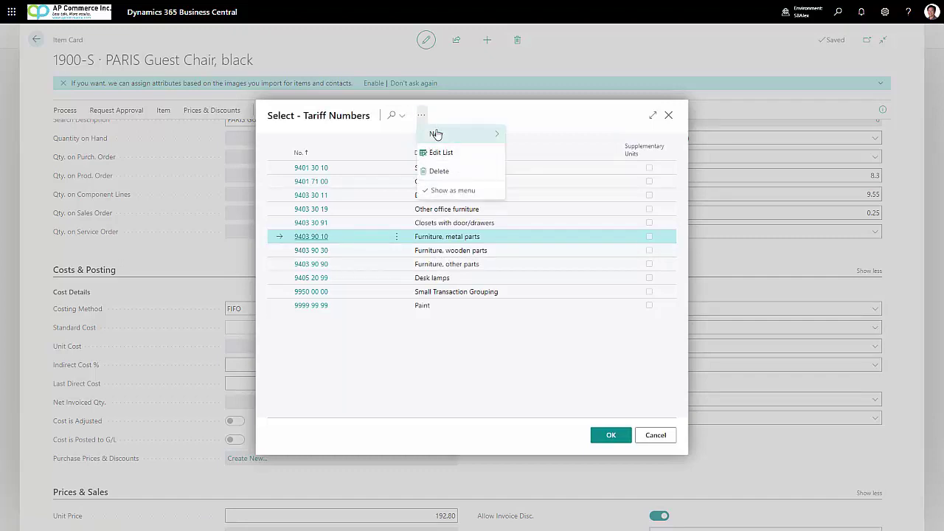
mouse_move(436, 134)
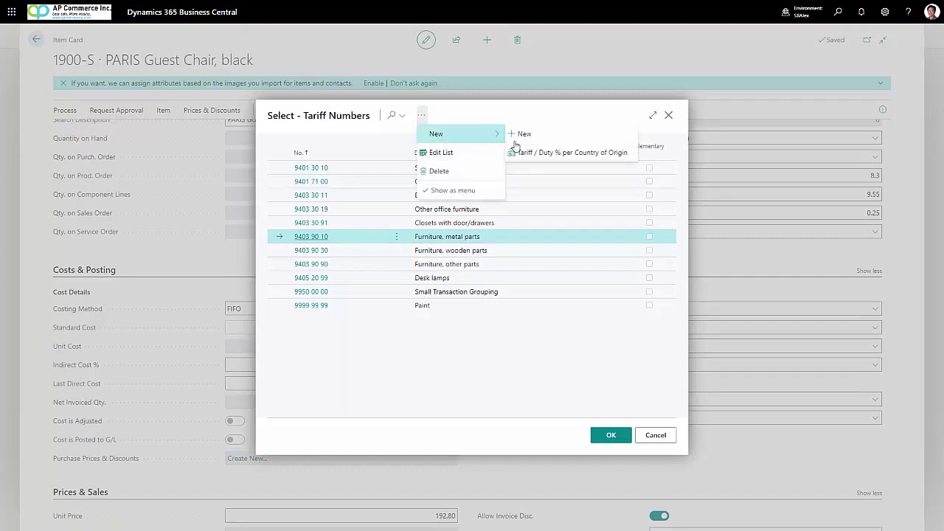
left_click(565, 155)
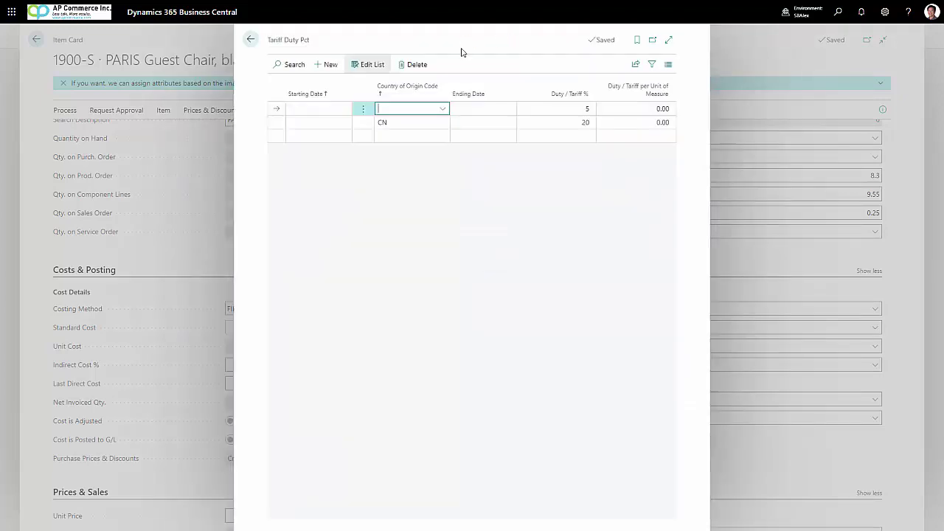
left_click(338, 87)
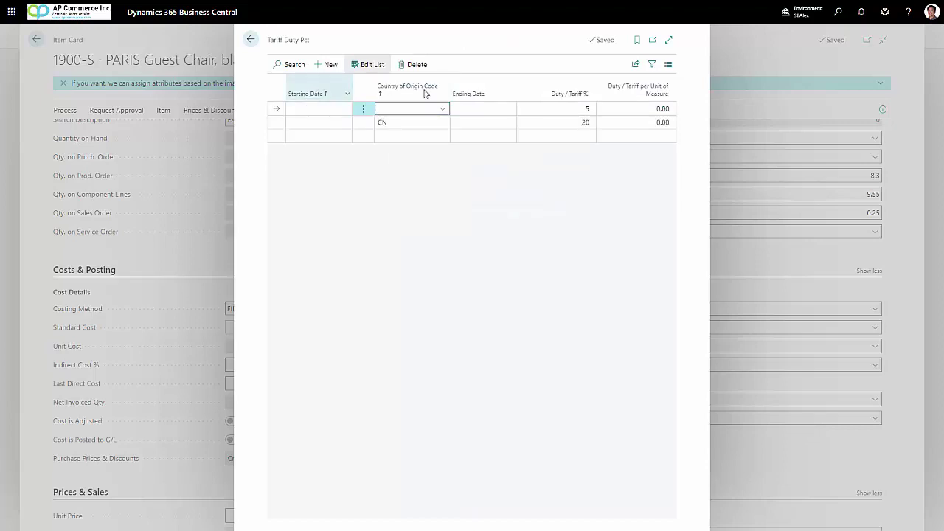
left_click(507, 83)
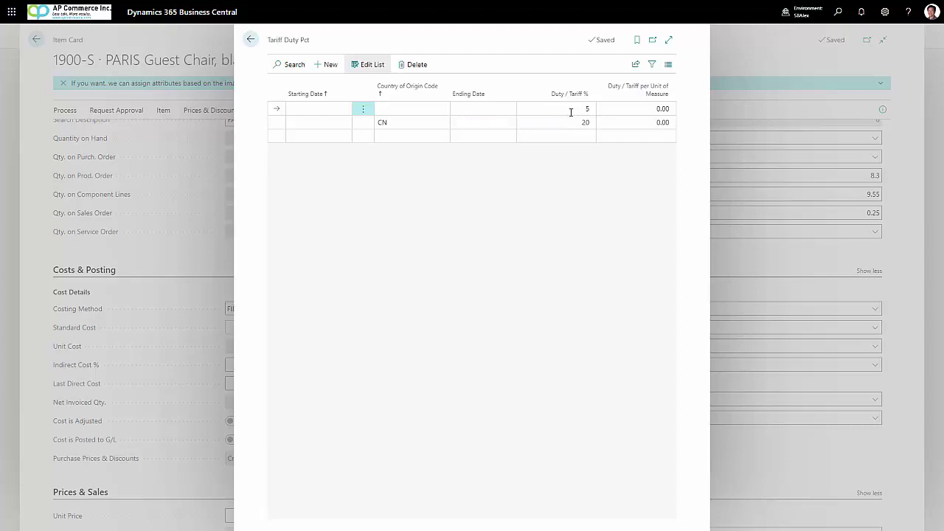
left_click(394, 125)
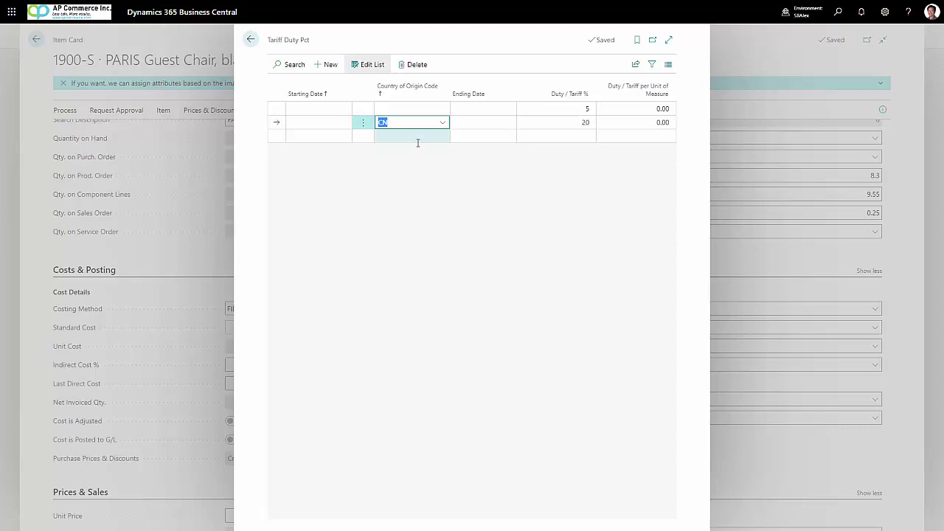
left_click(251, 39)
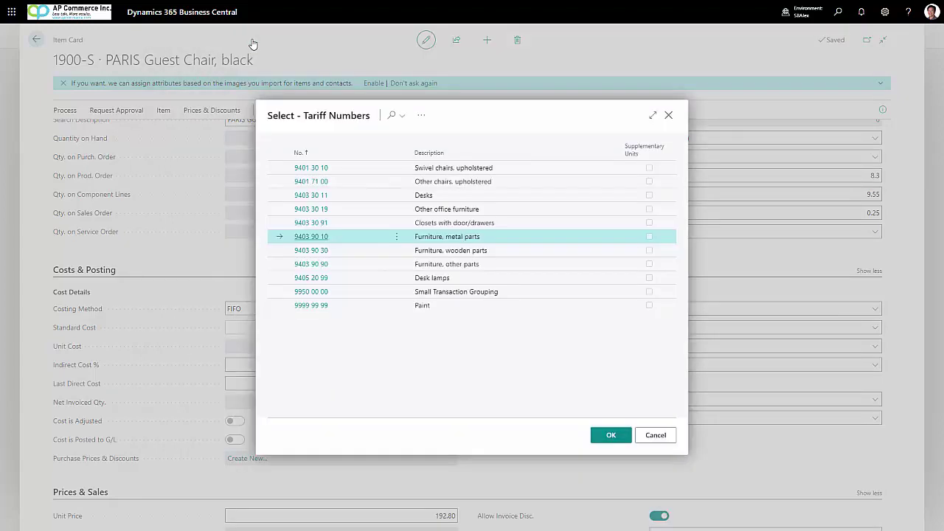
- View the duty percentages per country of origin for tariff number 9403 90 90, Furniture, other parts
left_click(502, 267)
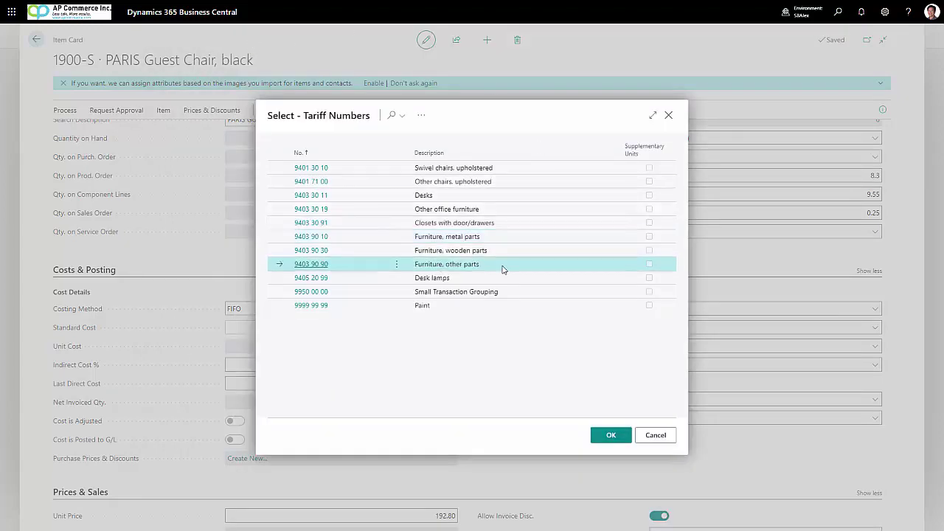
left_click(421, 115)
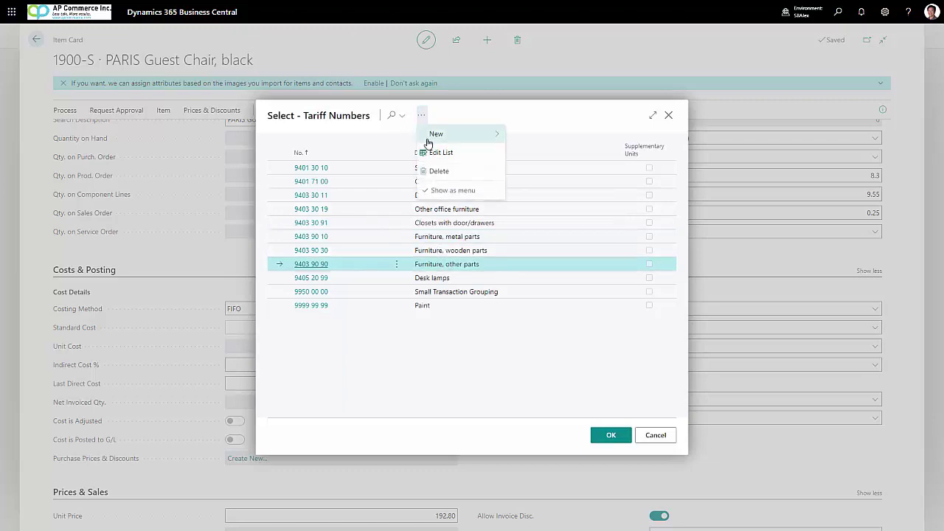
mouse_move(499, 142)
left_click(550, 157)
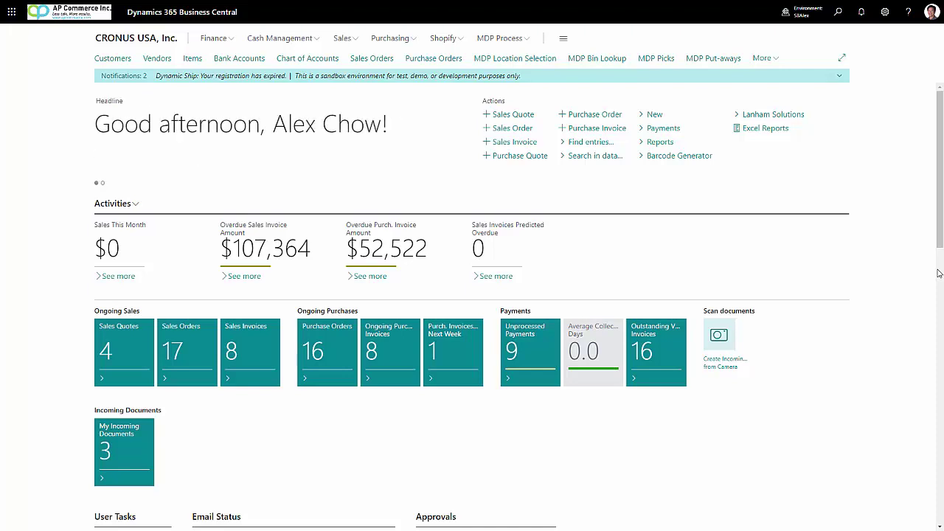
- Search for the posted containers page and open the completed container in its list
left_click(839, 13)
type("posted conta")
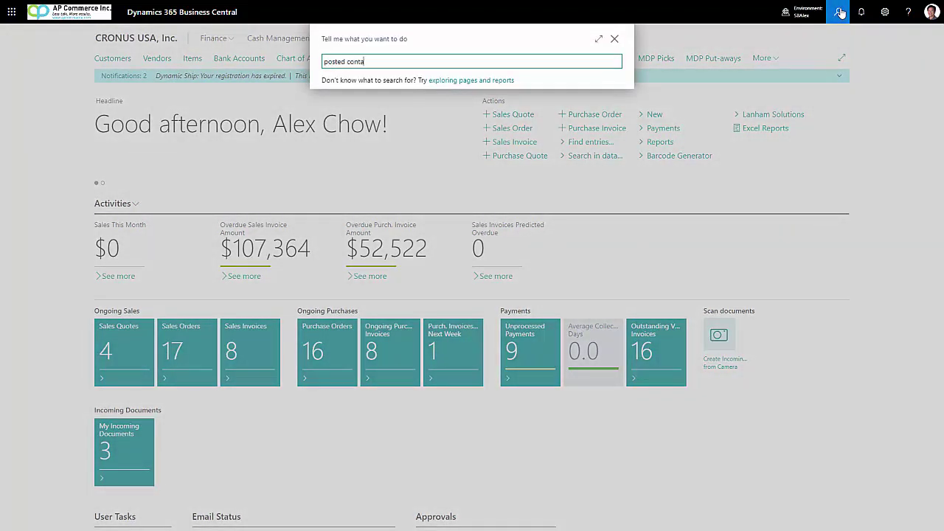
type("iners")
key("Return")
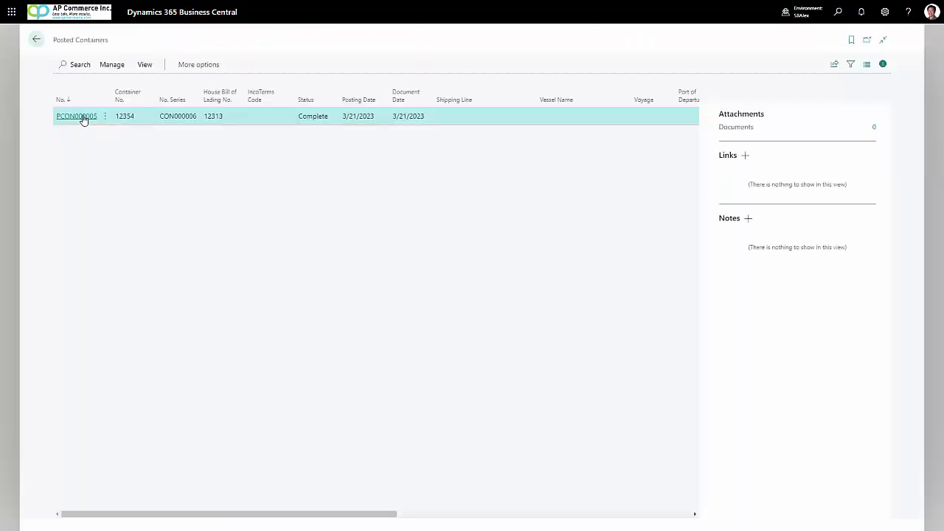
left_click(78, 117)
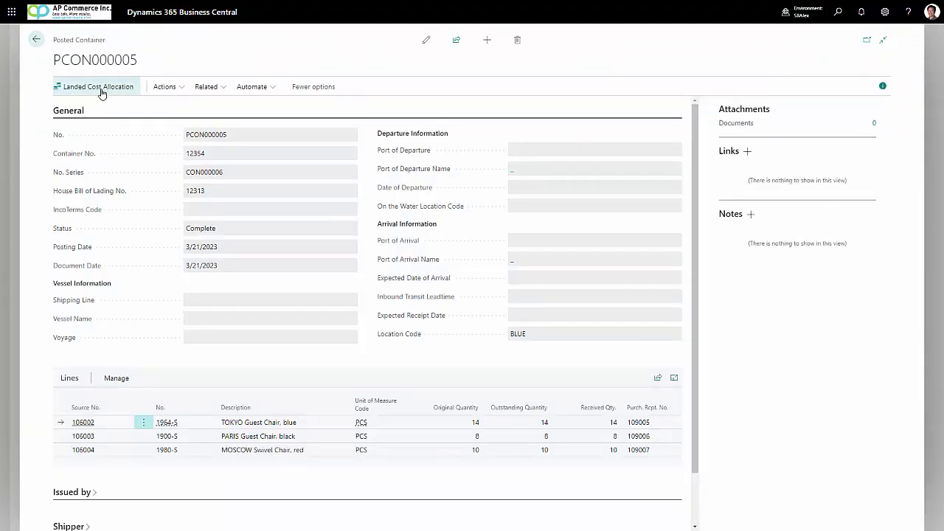
- Review the container's landed cost allocation, checking the assignment methods for JB-FREIGHT and DUTY and keeping By Tariff/Duty for the duty charge
left_click(102, 92)
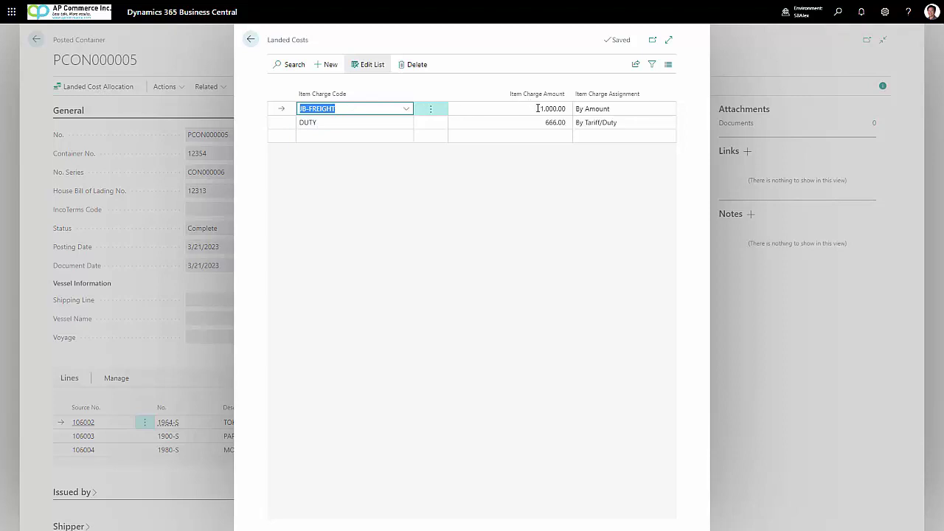
left_click(596, 109)
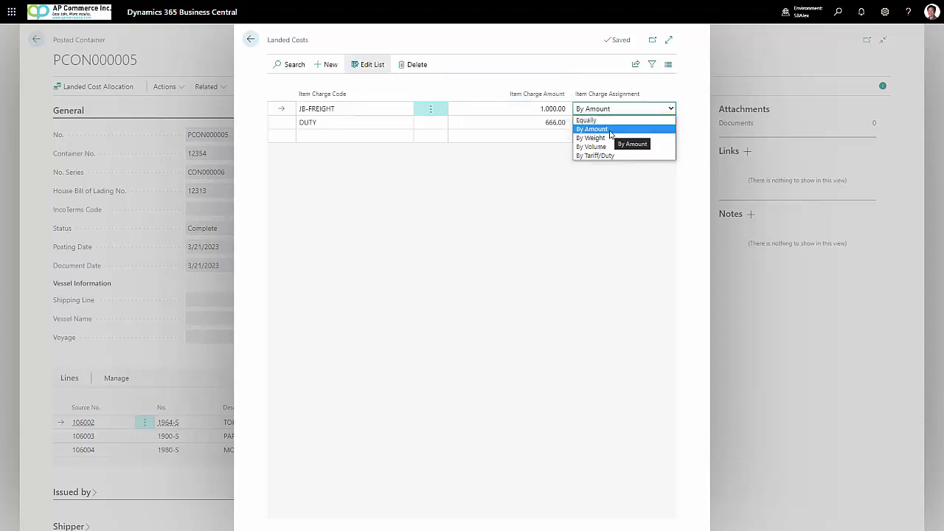
left_click(480, 123)
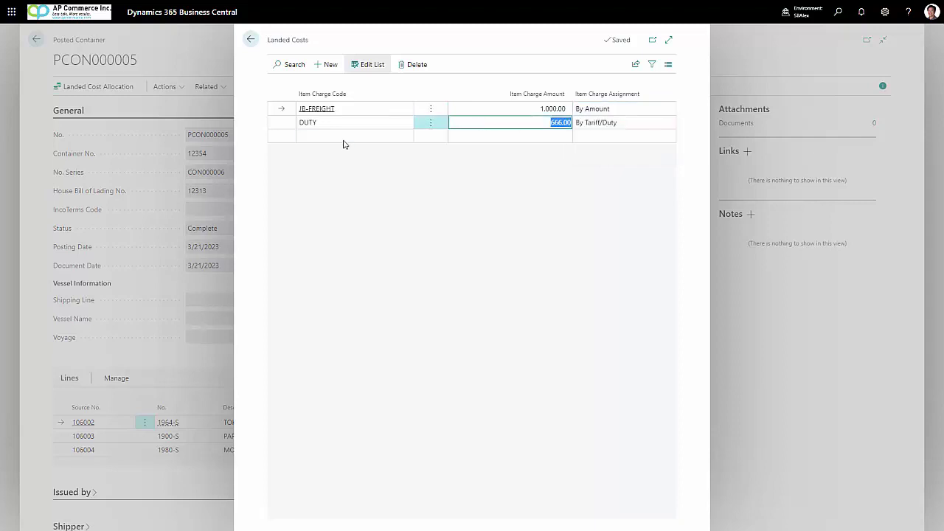
left_click(590, 122)
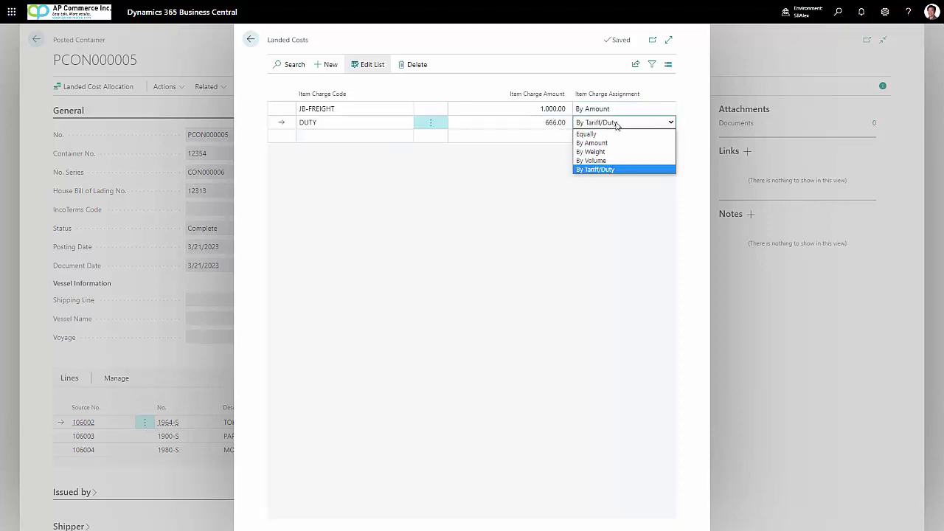
left_click(609, 171)
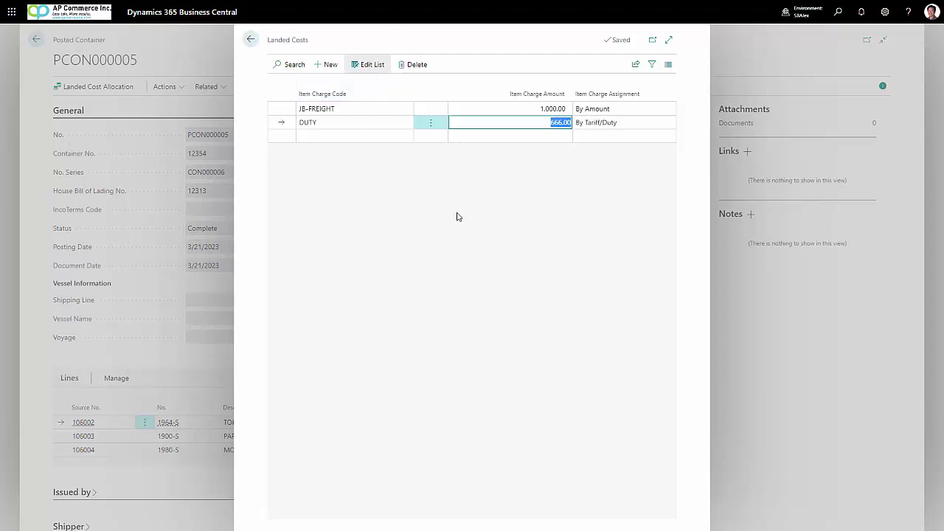
left_click(251, 41)
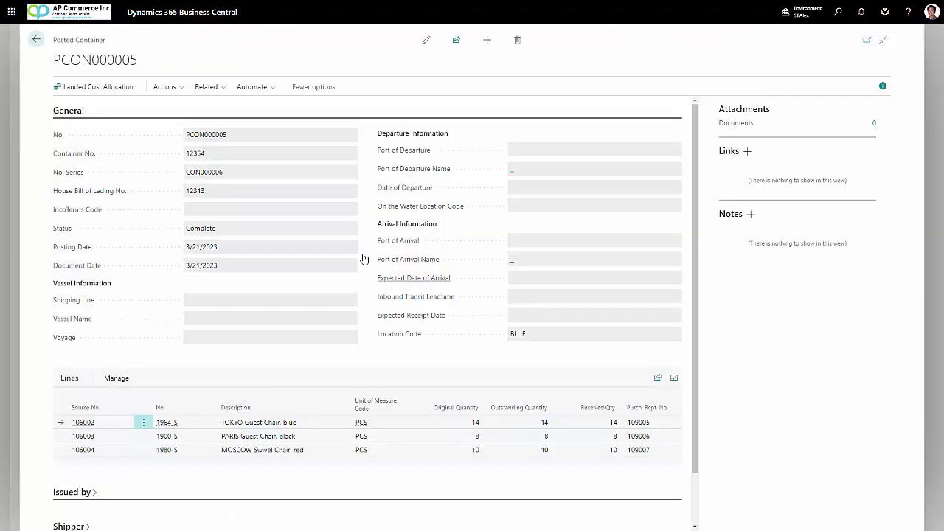
- Create an item charge invoice from the posted container for vendor London Postmaster with document type Invoice, and open the resulting purchase invoice
left_click(168, 88)
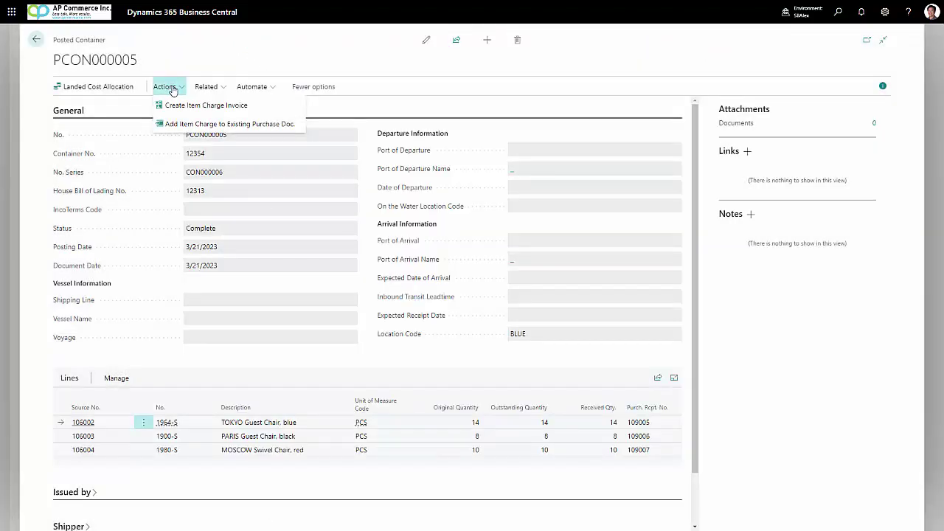
left_click(250, 111)
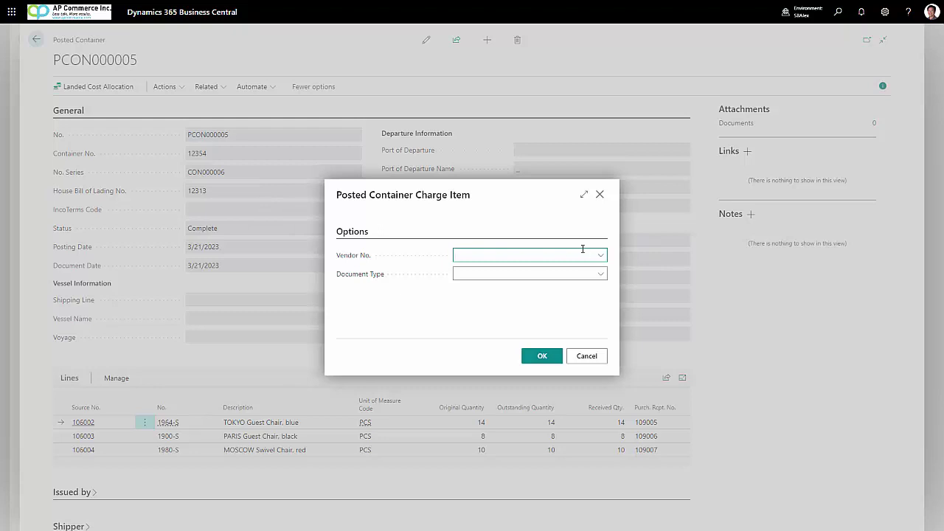
type("10000")
key("Tab")
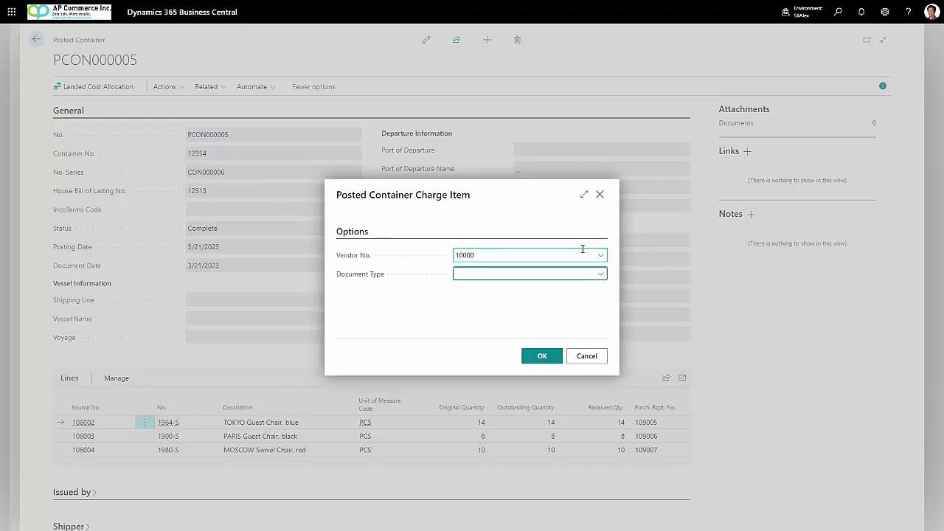
left_click(602, 273)
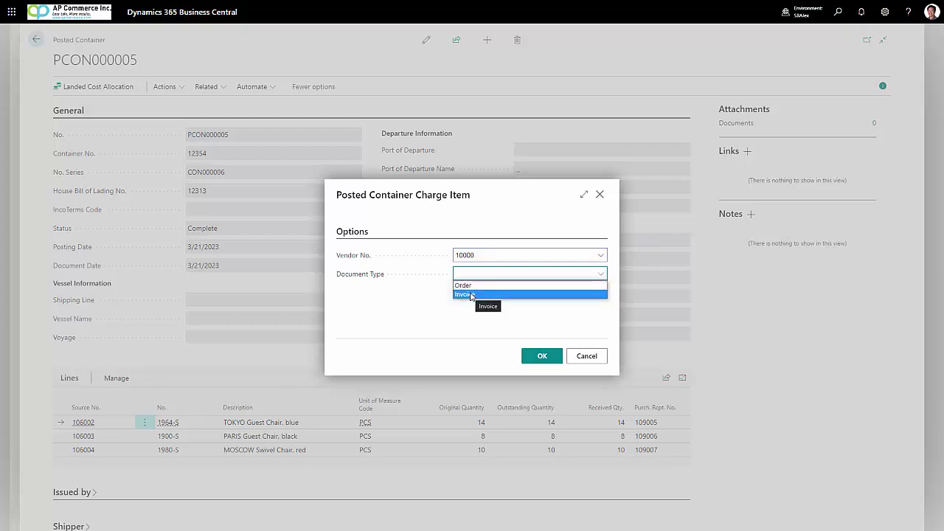
left_click(470, 295)
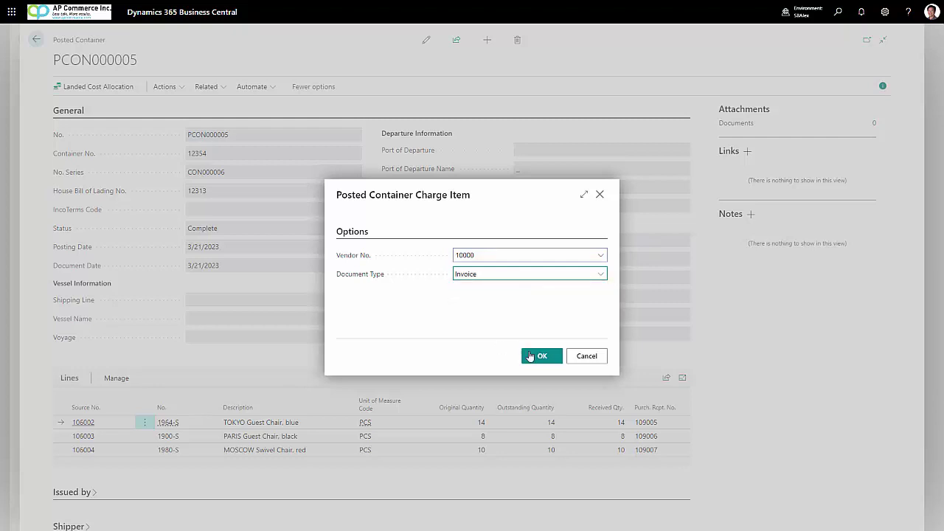
left_click(530, 356)
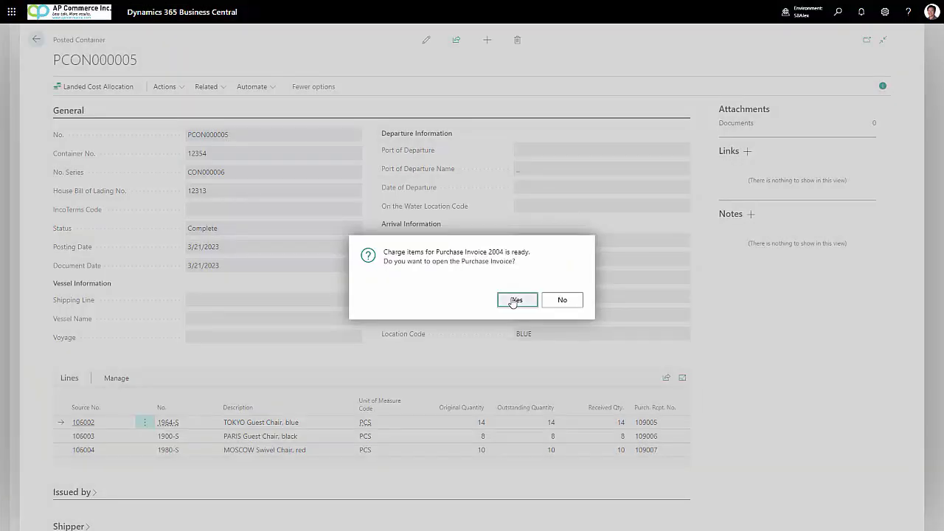
left_click(516, 299)
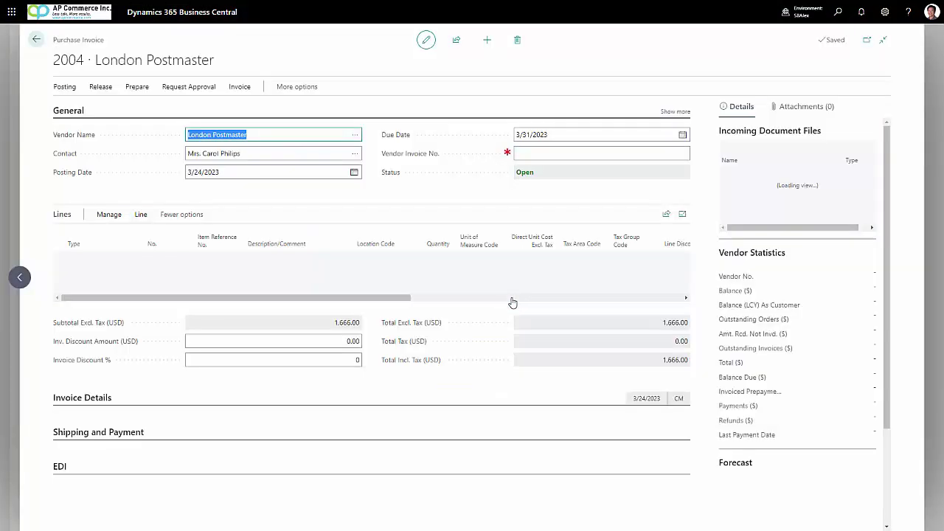
- Review the item charge assignment of the JB-FREIGHT line across the container's receipts and return to the invoice
left_click(269, 258)
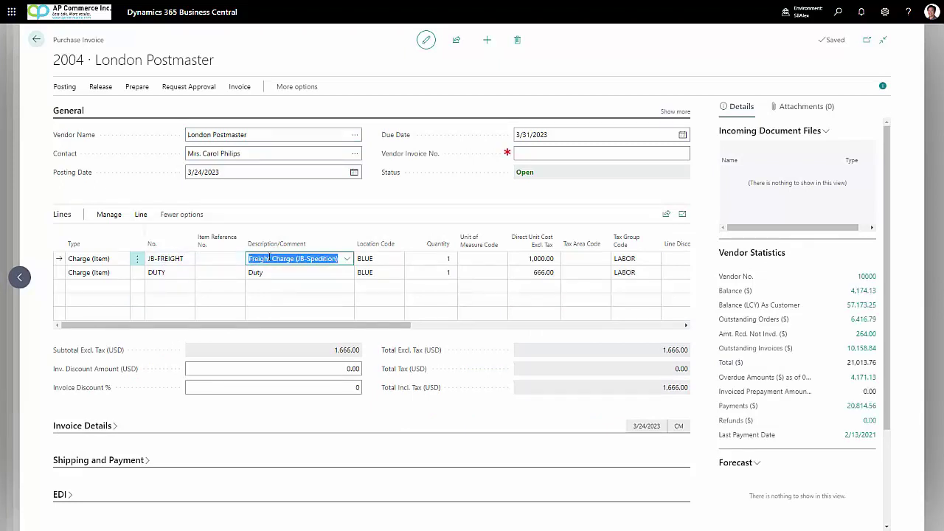
left_click(140, 214)
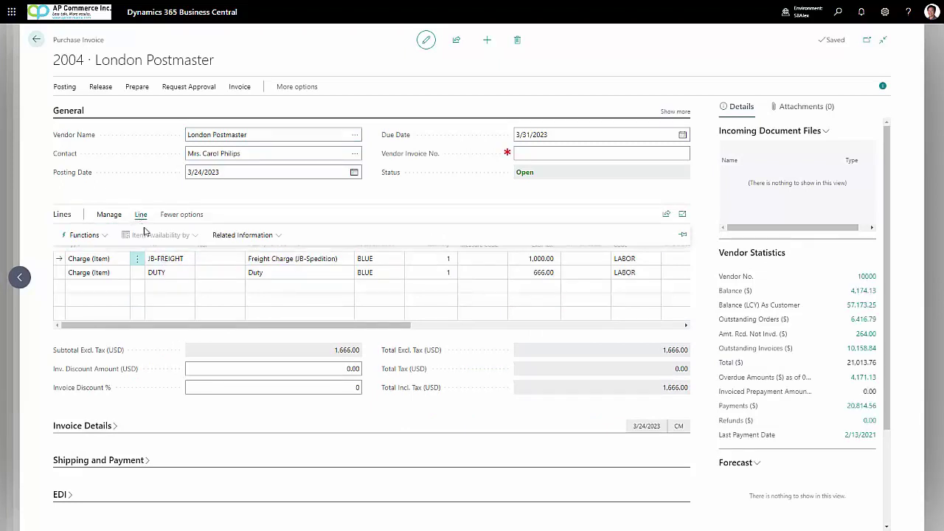
left_click(244, 235)
left_click(265, 293)
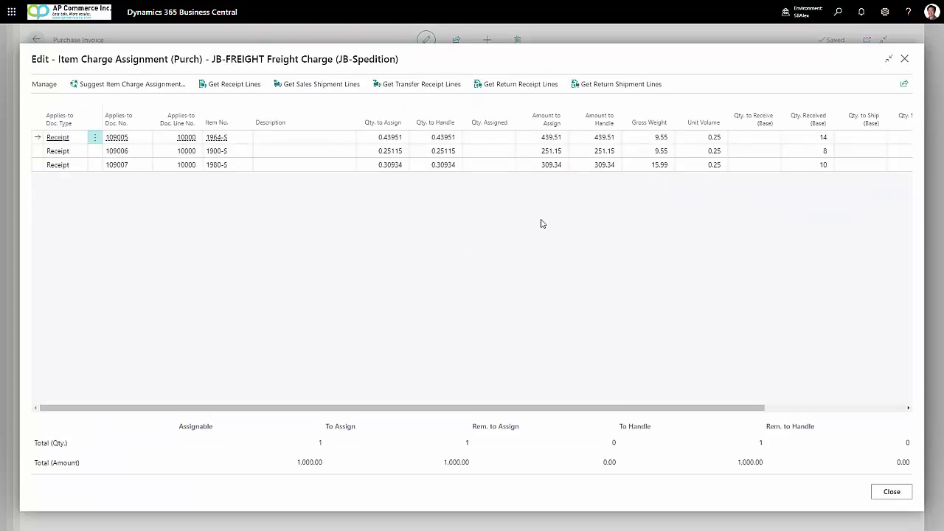
key("Escape")
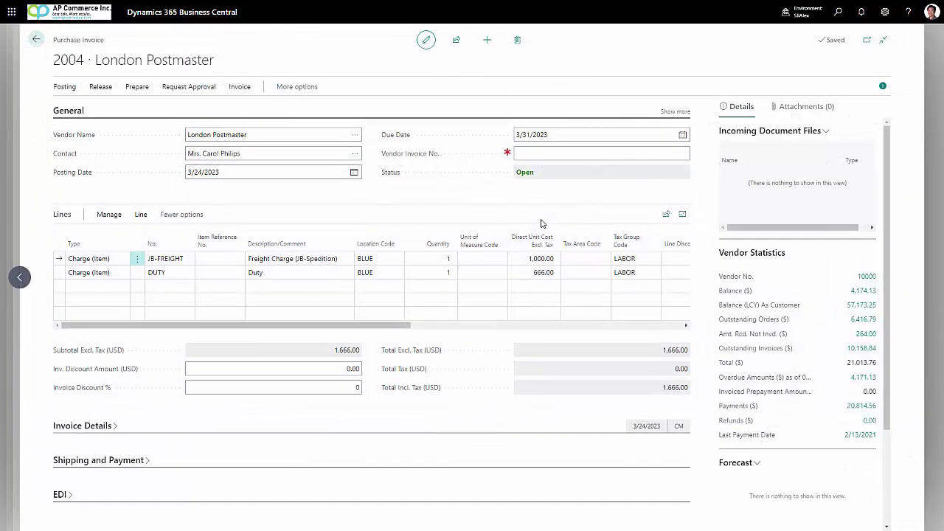
- Examine the DUTY line's item charge assignment, including the assigned amounts, item tariff numbers and countries of origin
left_click(321, 278)
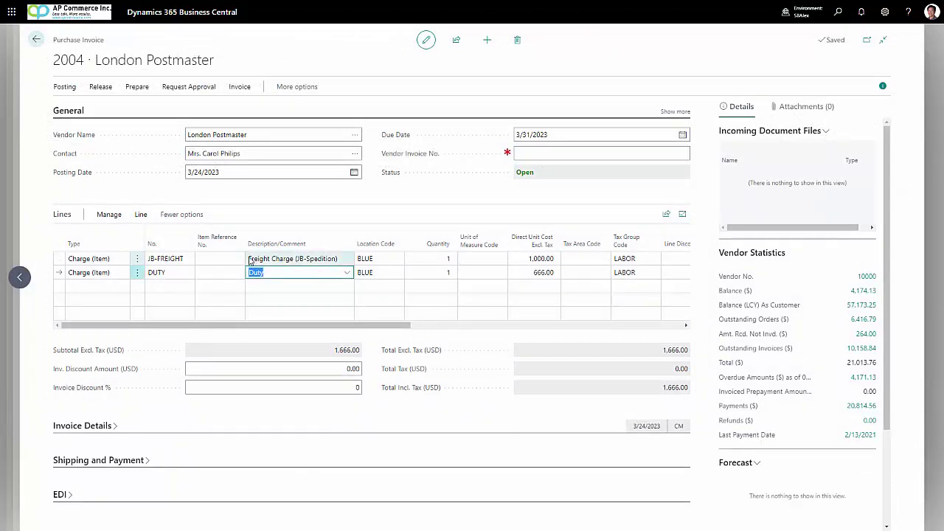
left_click(141, 214)
left_click(244, 236)
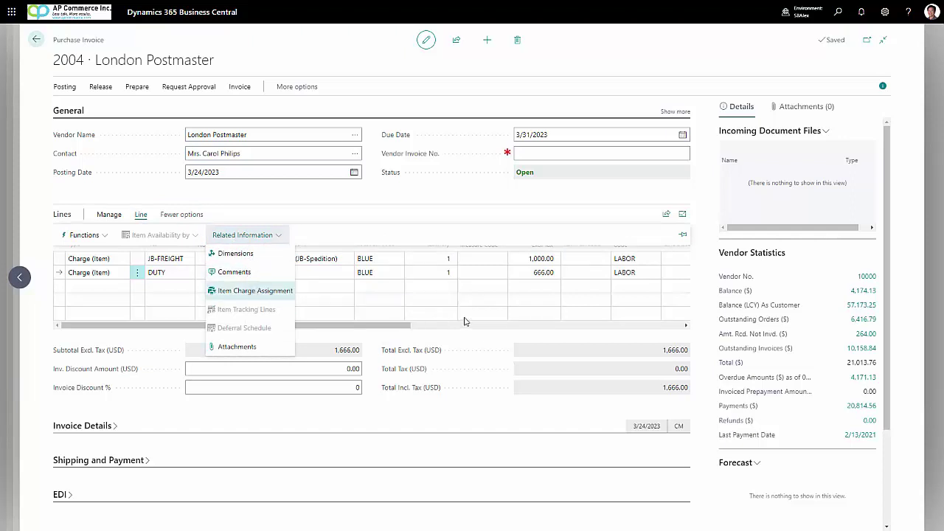
left_click(253, 291)
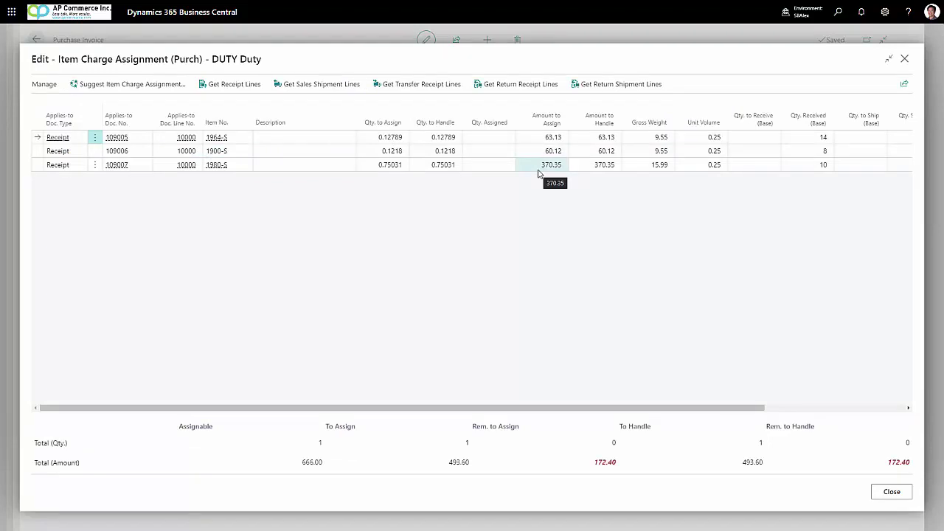
left_click_drag(518, 407, 664, 420)
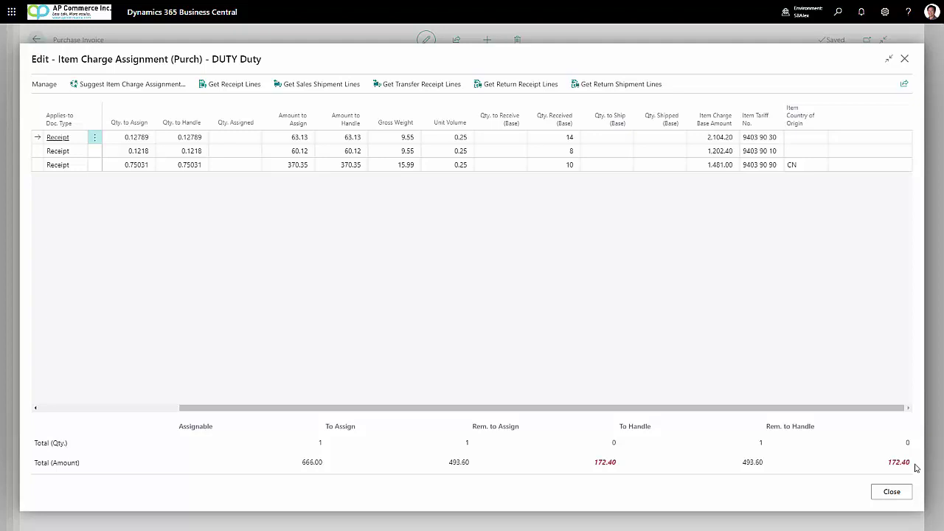
- Distribute the DUTY item charge By Tariff/Duty using the suggested assignment, and return to the purchase invoice
left_click(137, 86)
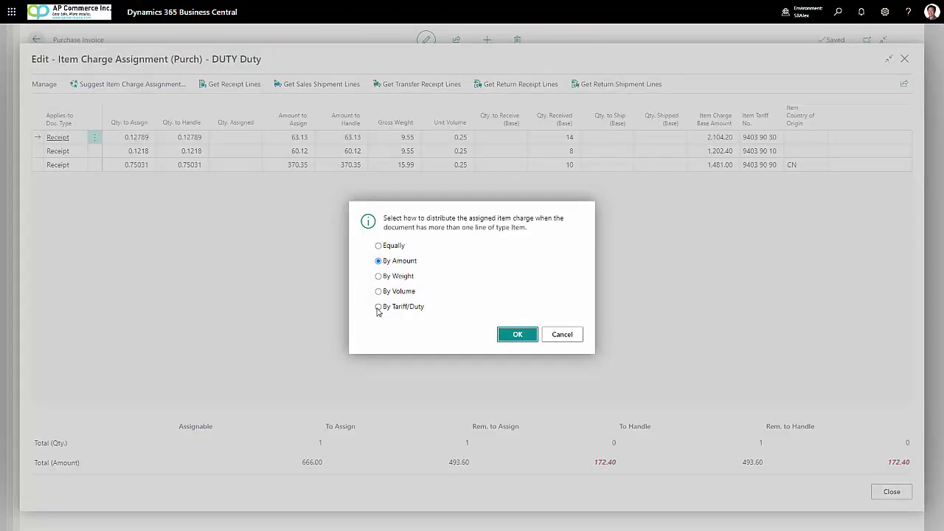
left_click(378, 307)
left_click(517, 338)
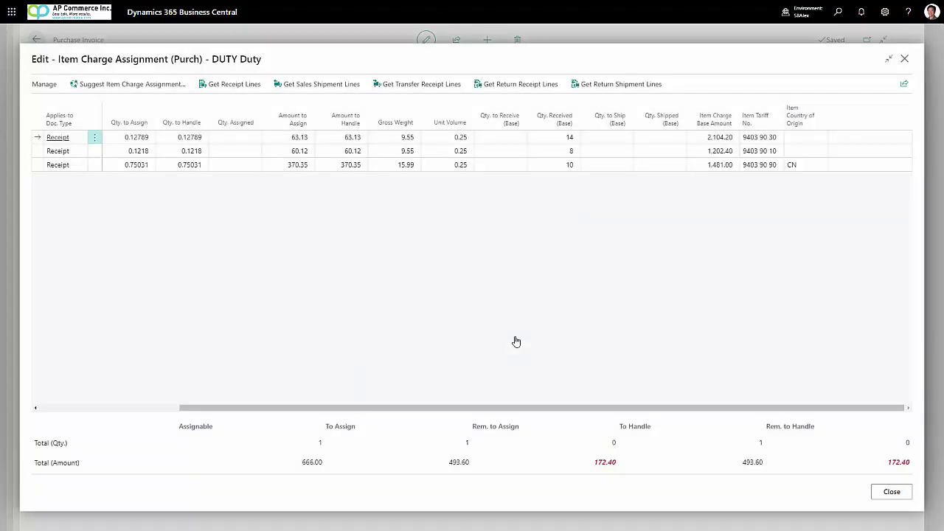
left_click(894, 492)
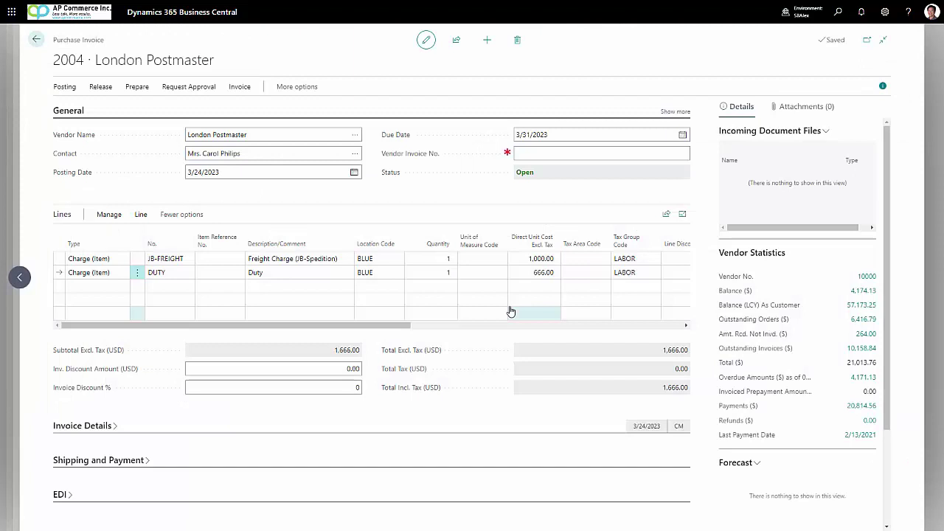